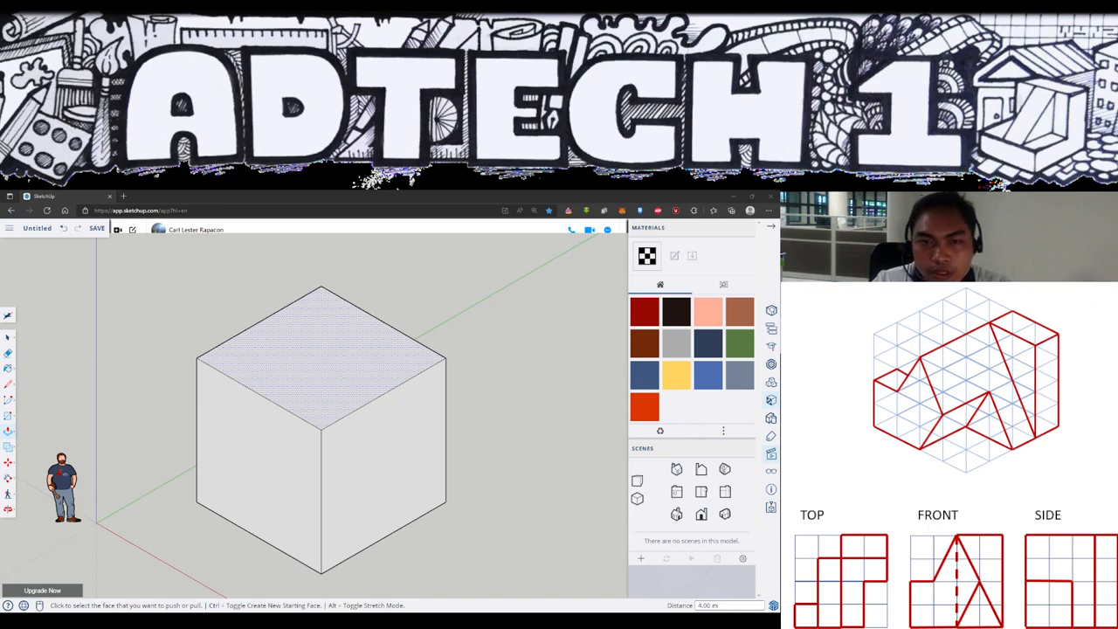
# - Draw a diagonal line on the cube's front face from the midpoint of the top edge to the lower right corner
pyautogui.press('alt')
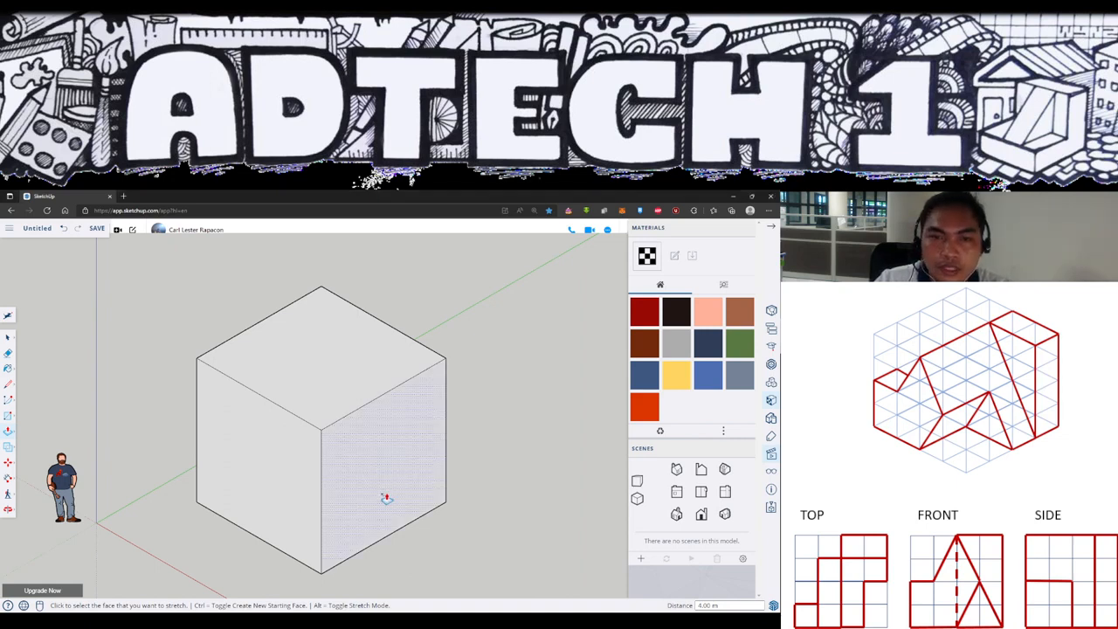
pyautogui.press('l')
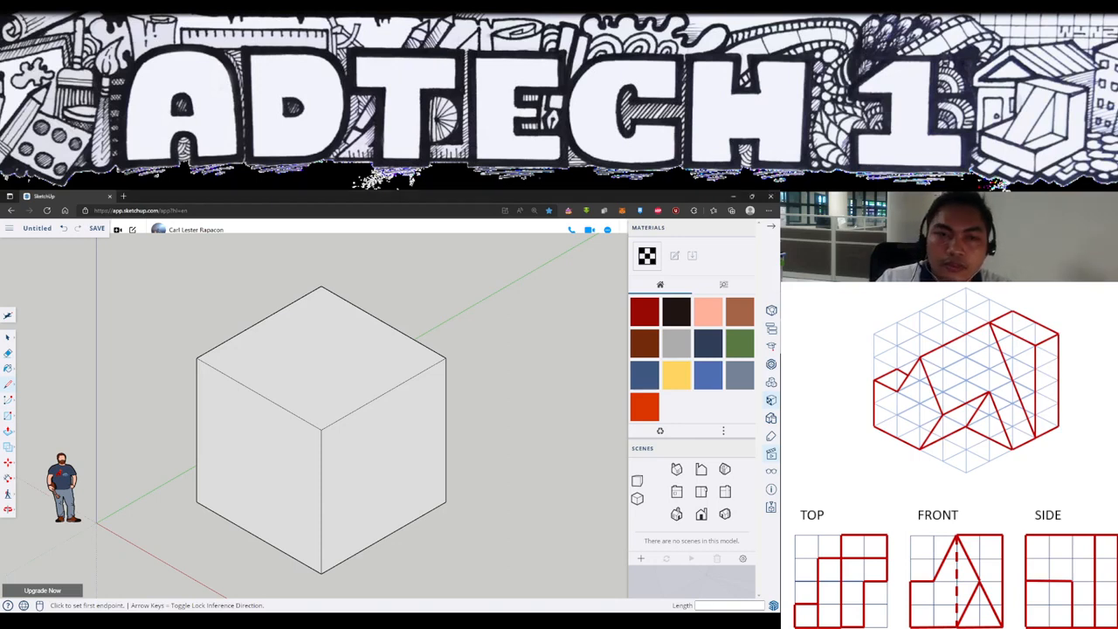
pyautogui.click(322, 429)
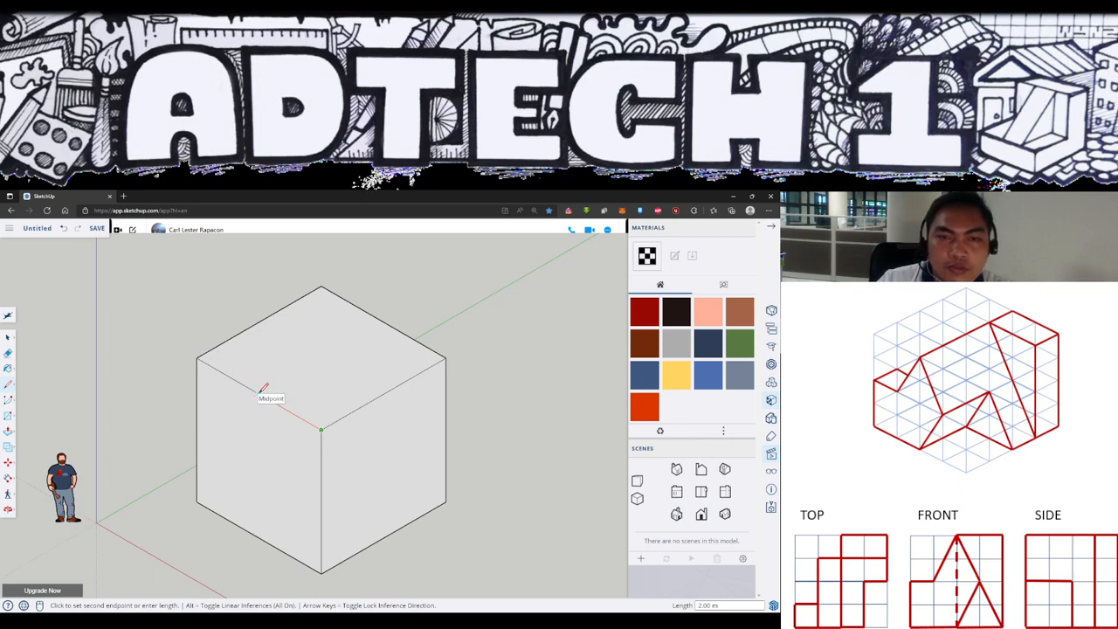
pyautogui.press('Escape')
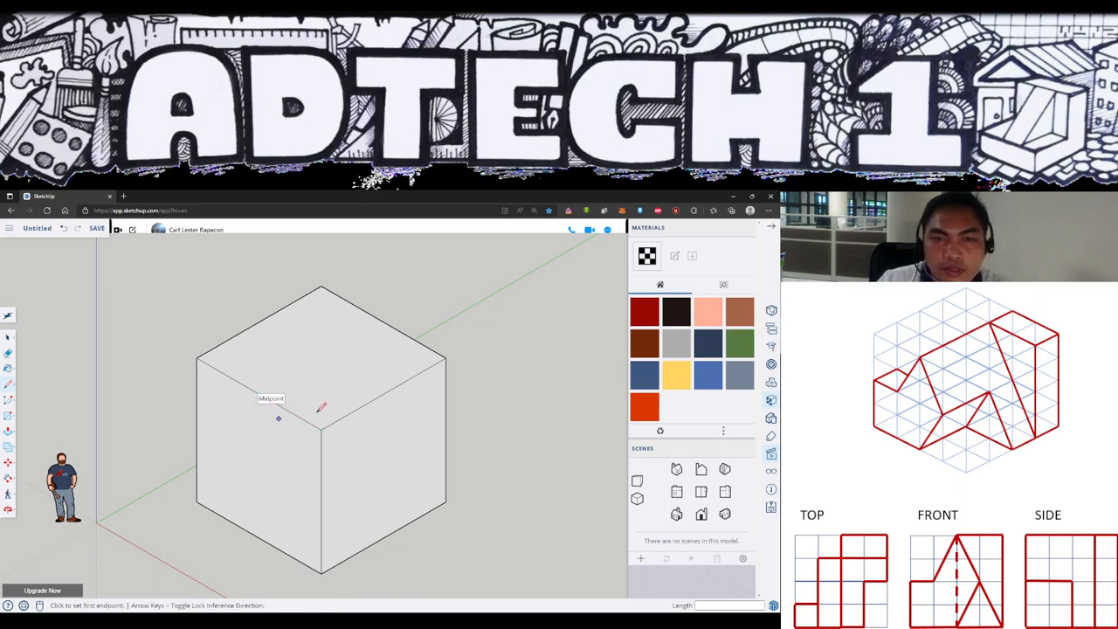
pyautogui.click(260, 389)
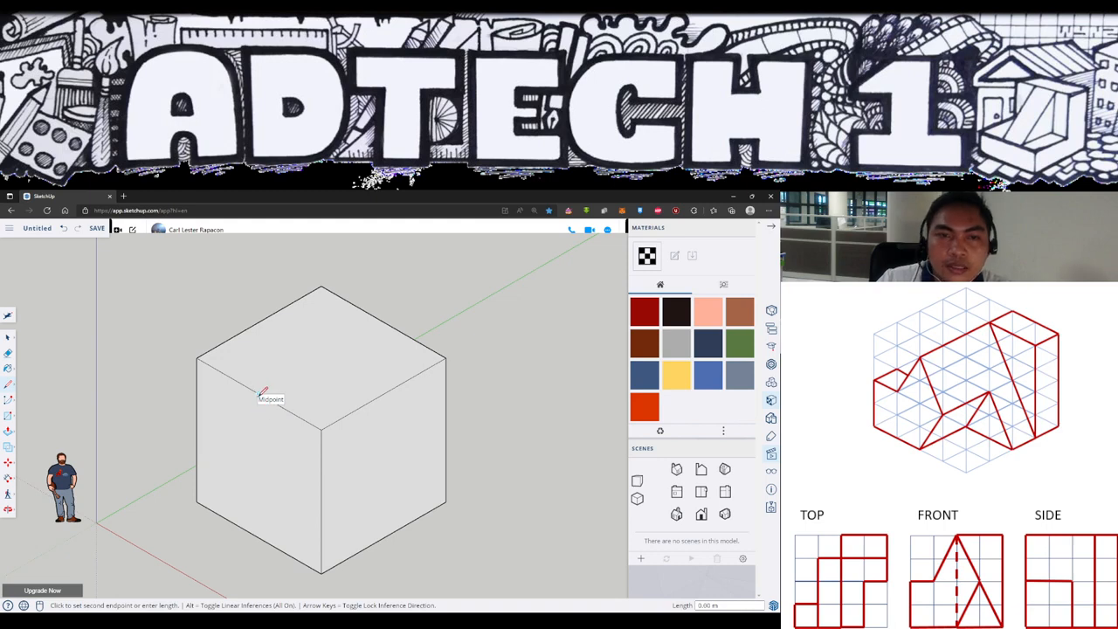
pyautogui.click(320, 572)
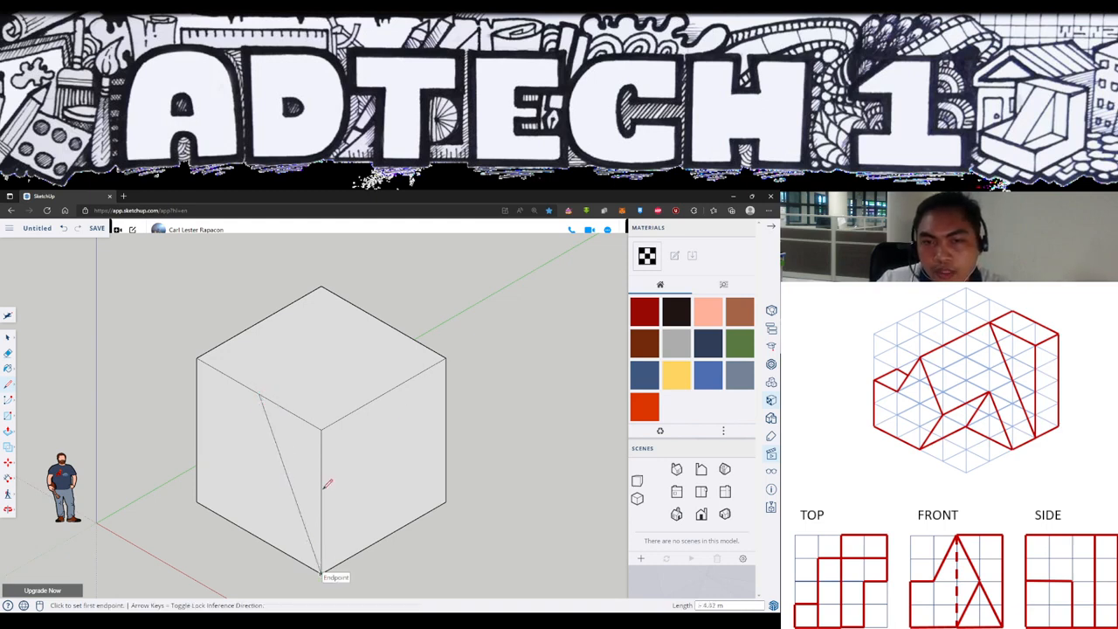
# - Push the triangular area of the front face 3 m into the cube to cut away a sloped wedge
pyautogui.press('space')
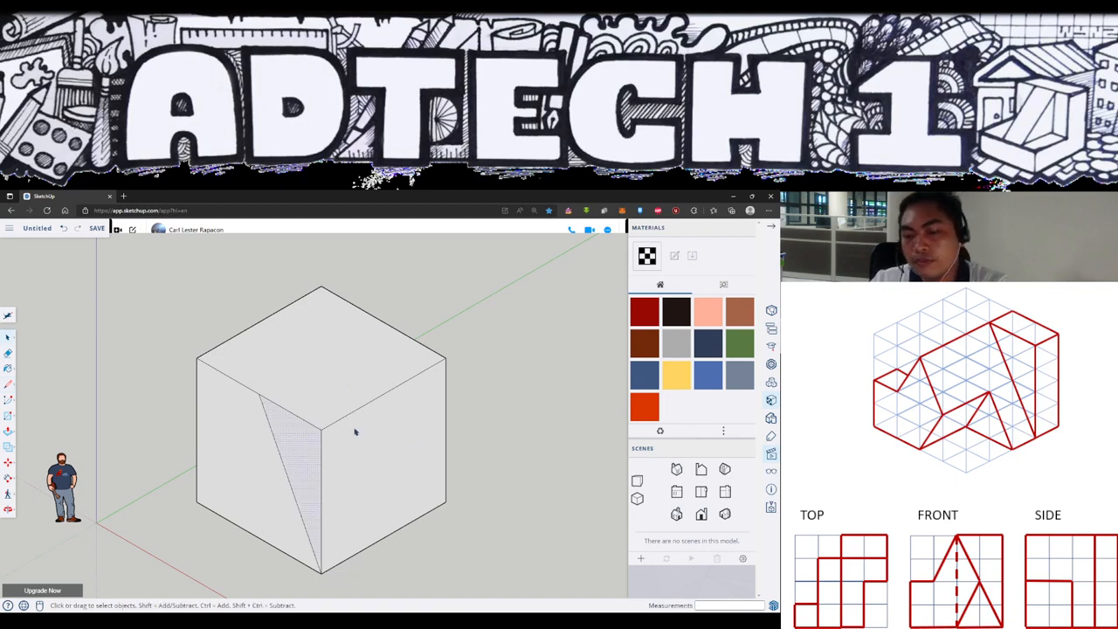
pyautogui.press('p')
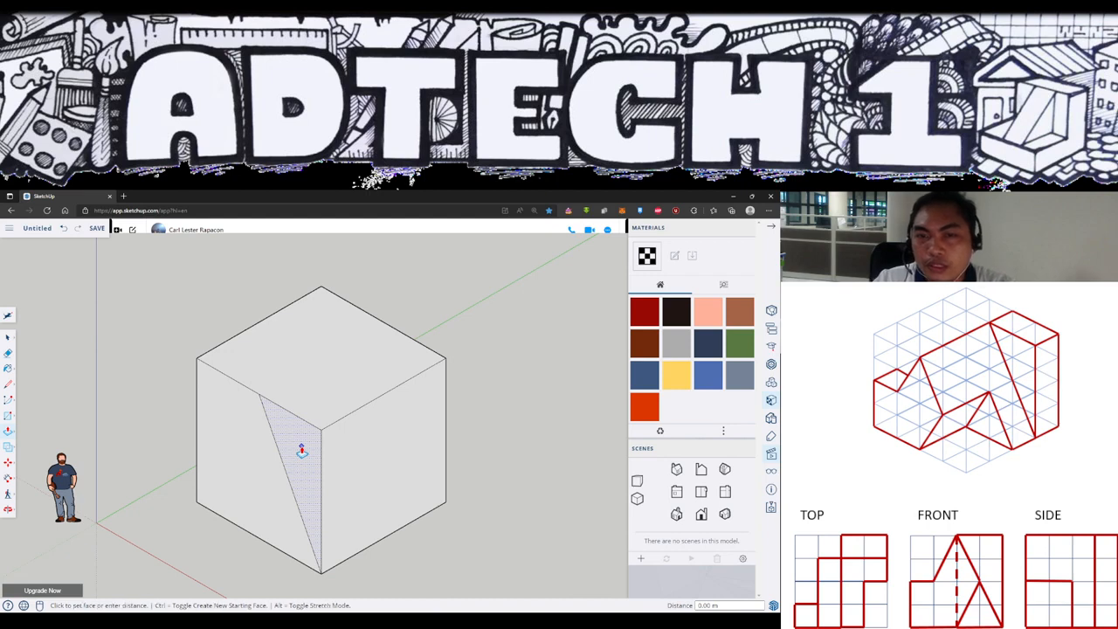
pyautogui.click(301, 449)
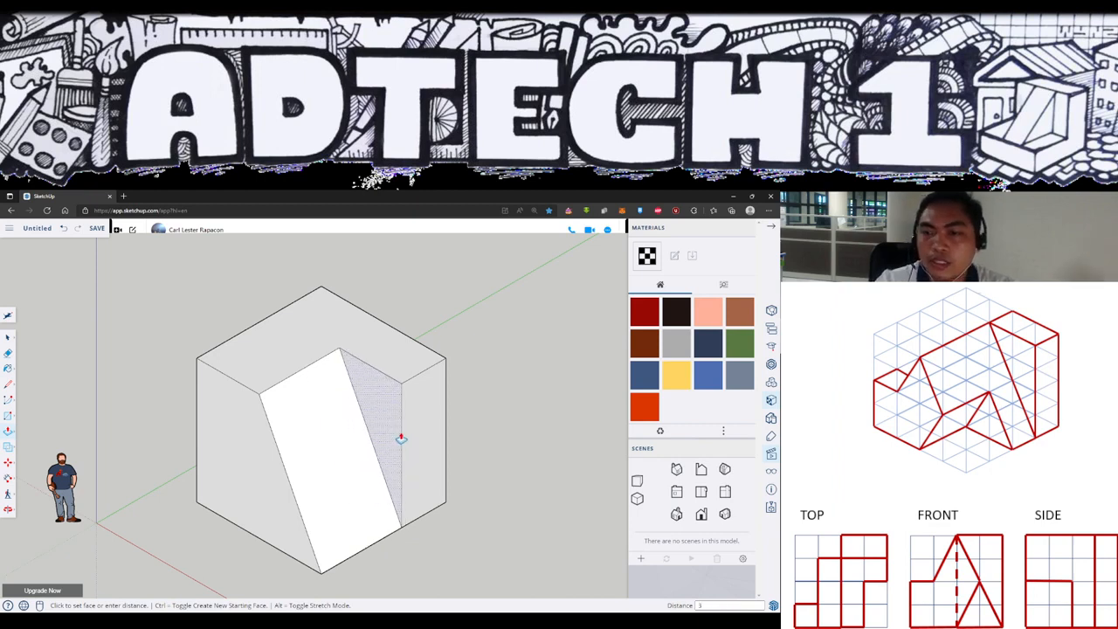
pyautogui.press('Return')
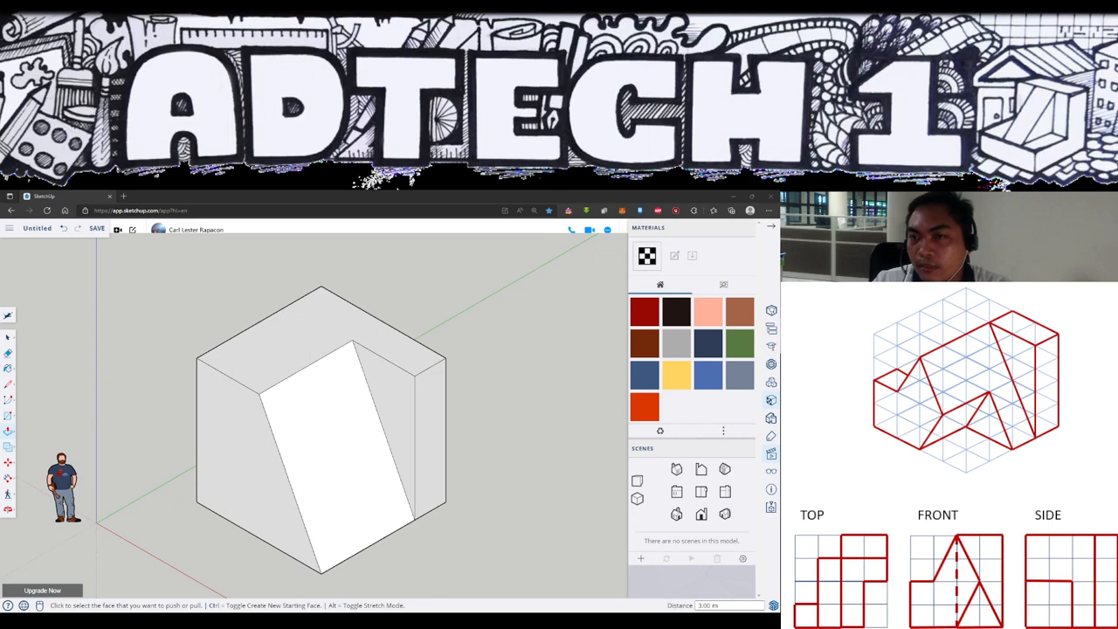
# - Draw two lines on the top face from the wedge cut's inner corner, 2 m along the red axis and 1 m along the green axis, to the outer edges
pyautogui.press('alt')
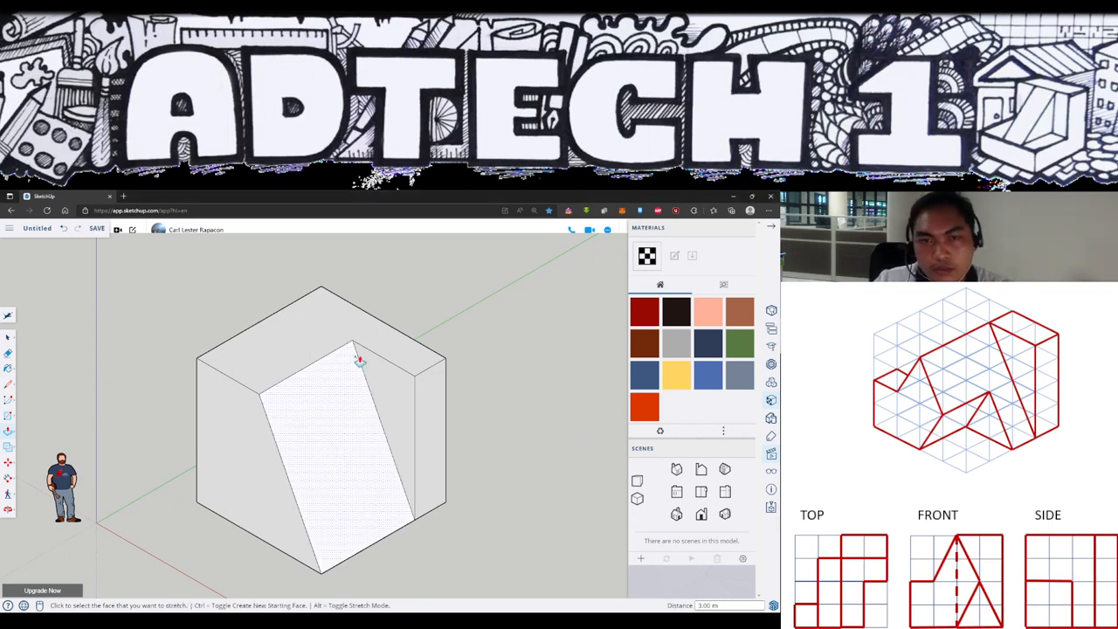
pyautogui.press('alt')
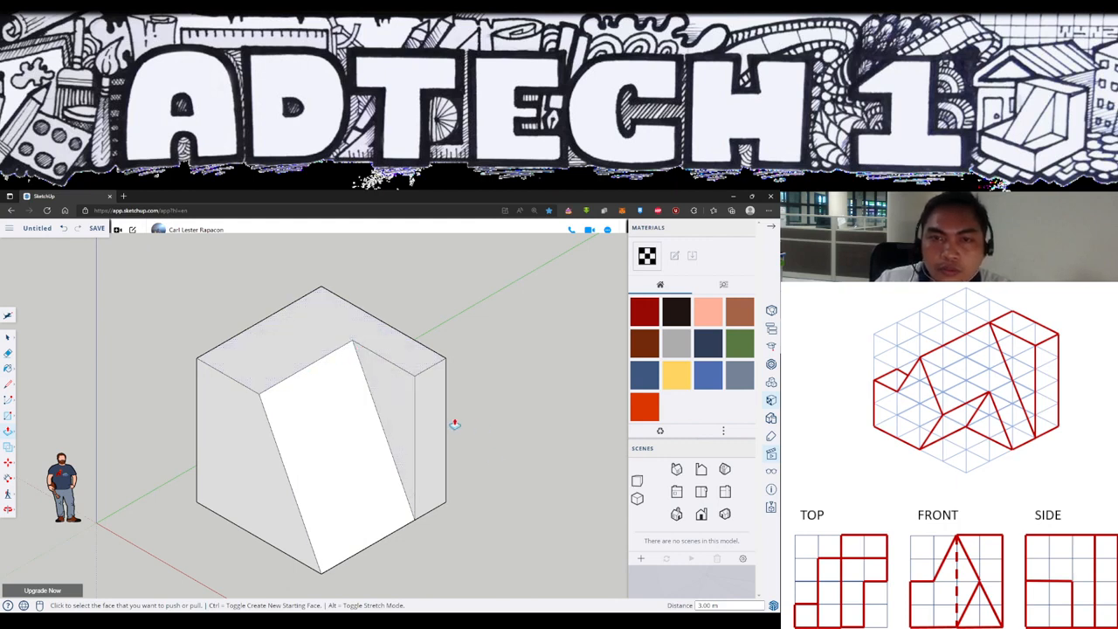
pyautogui.press('l')
pyautogui.click(352, 340)
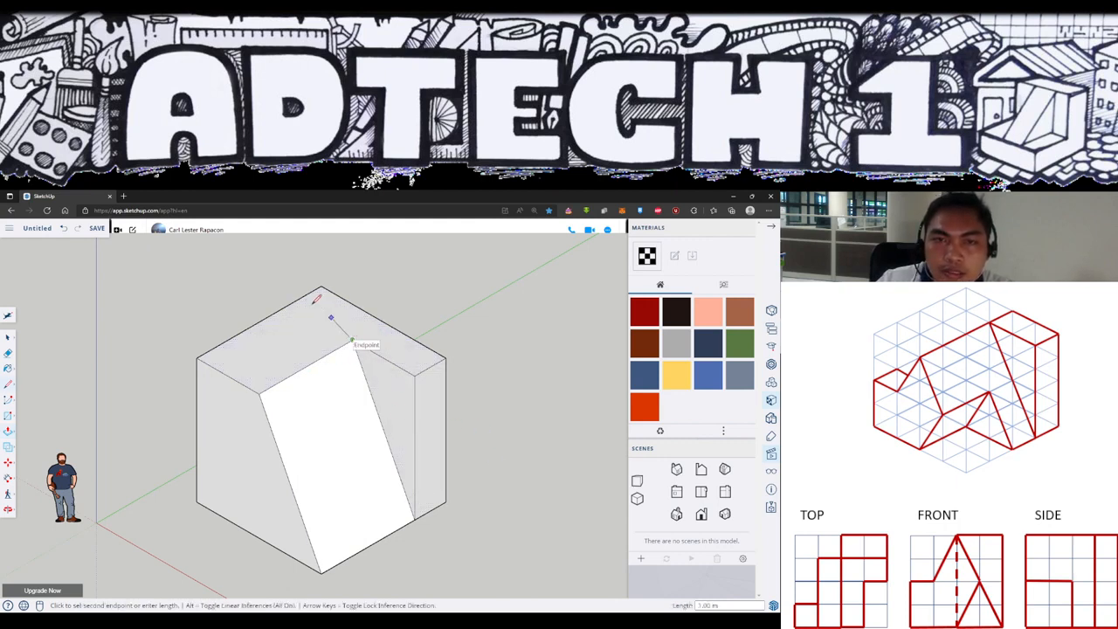
pyautogui.click(298, 301)
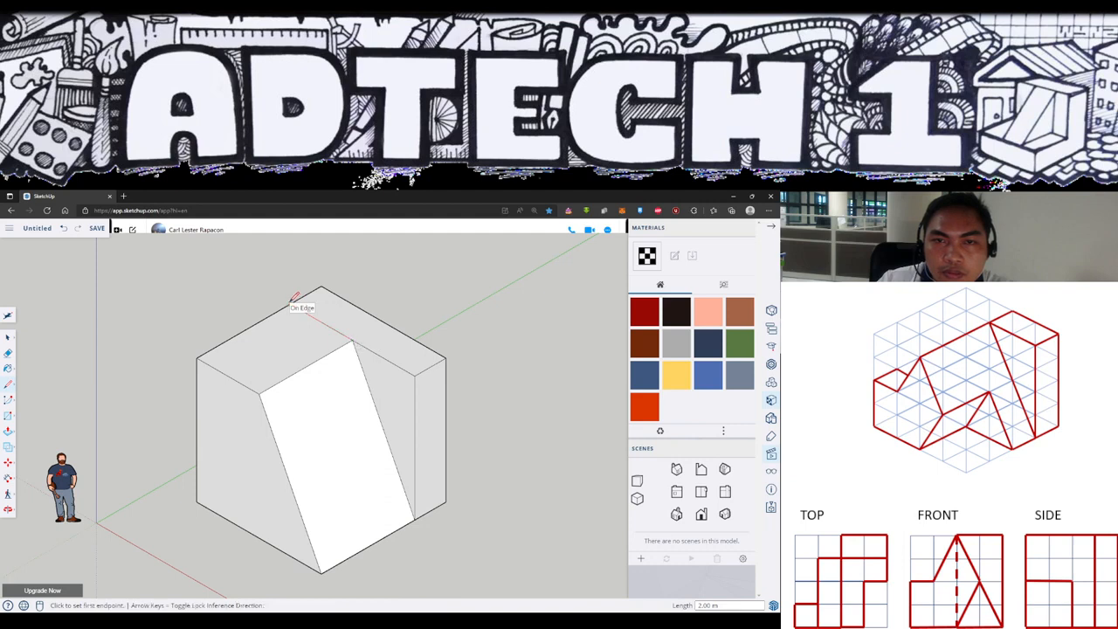
pyautogui.click(352, 340)
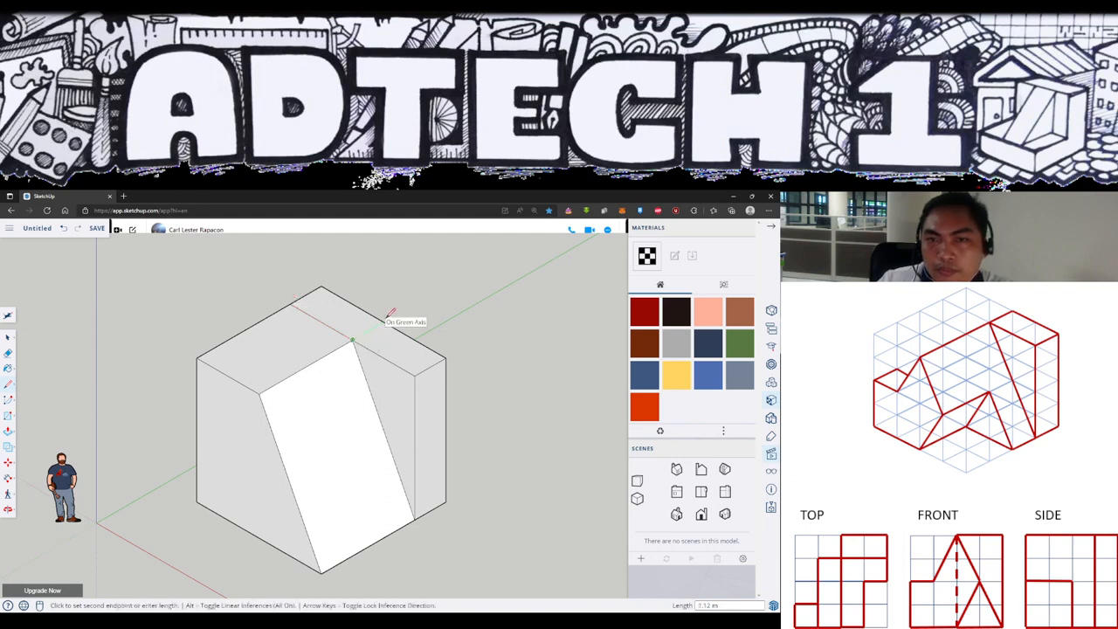
pyautogui.click(383, 322)
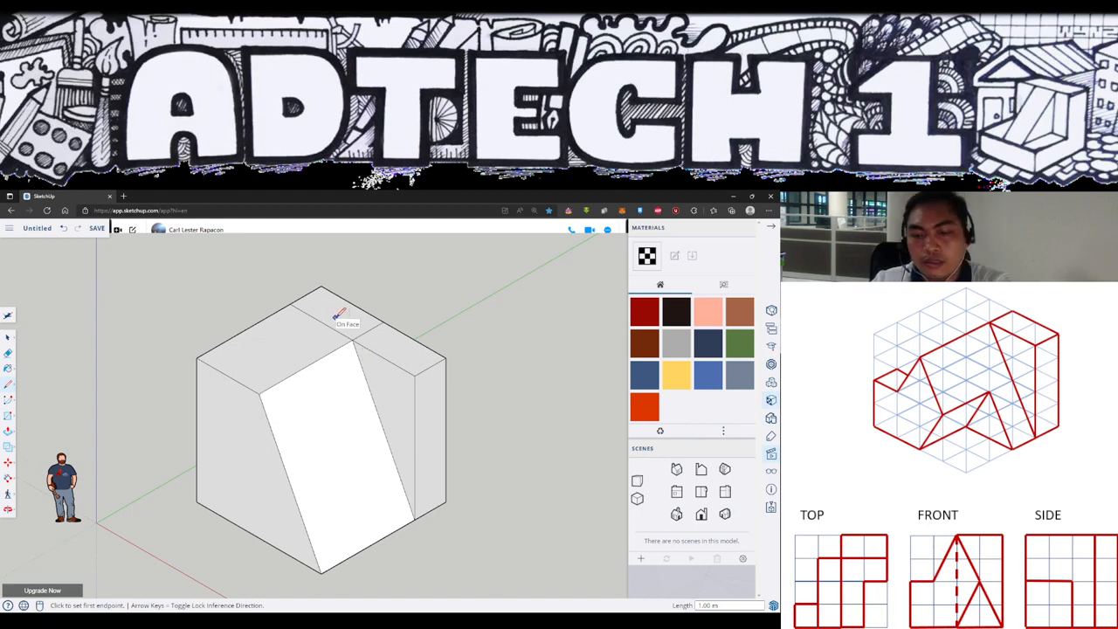
# - View the block from behind and push the small rear corner rectangle of the top face down 4 m to cut it away
pyautogui.press('p')
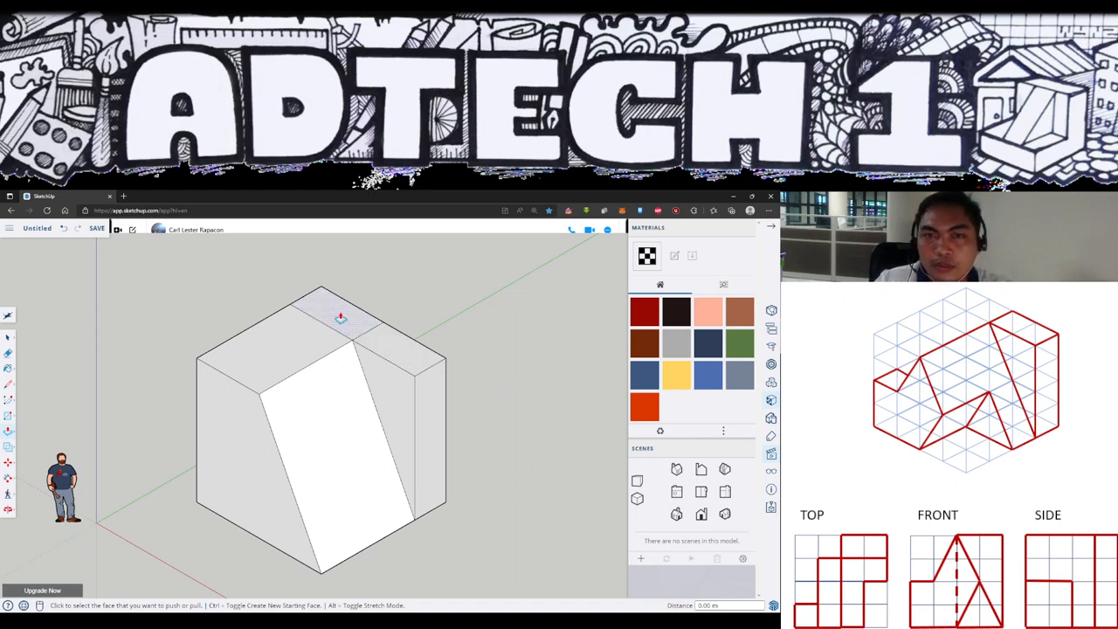
pyautogui.click(340, 316)
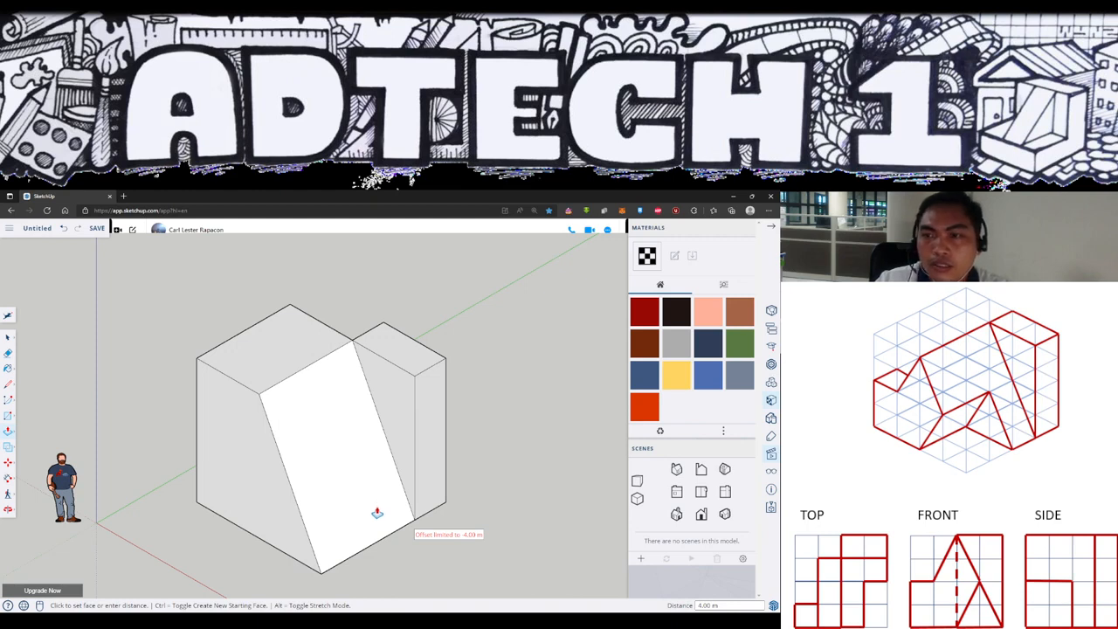
pyautogui.press('Escape')
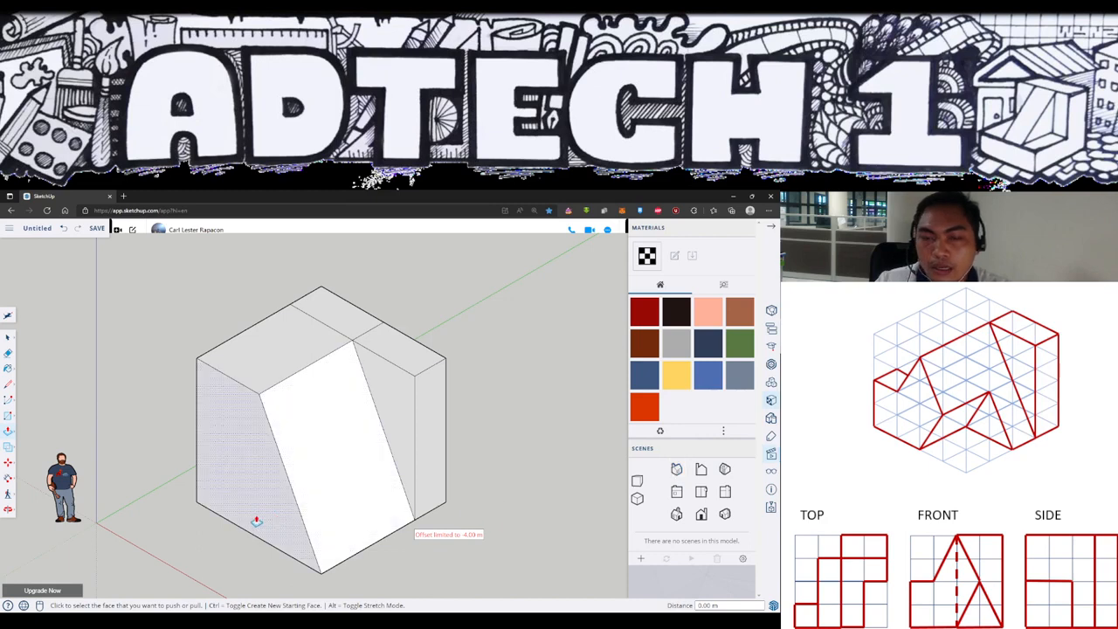
pyautogui.click(677, 469)
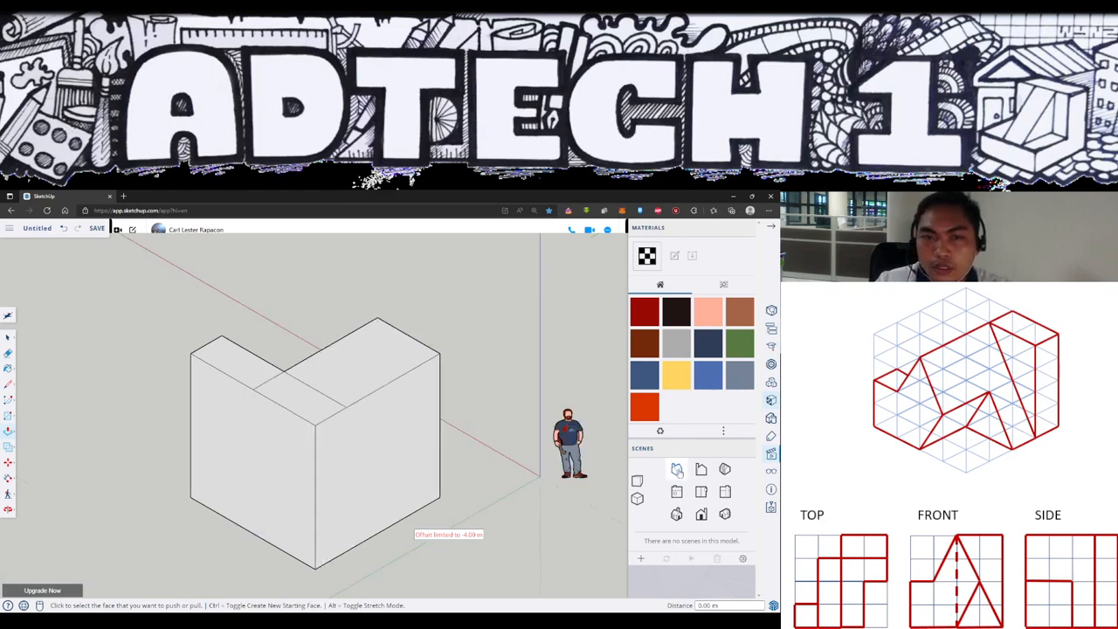
pyautogui.click(701, 469)
pyautogui.click(677, 470)
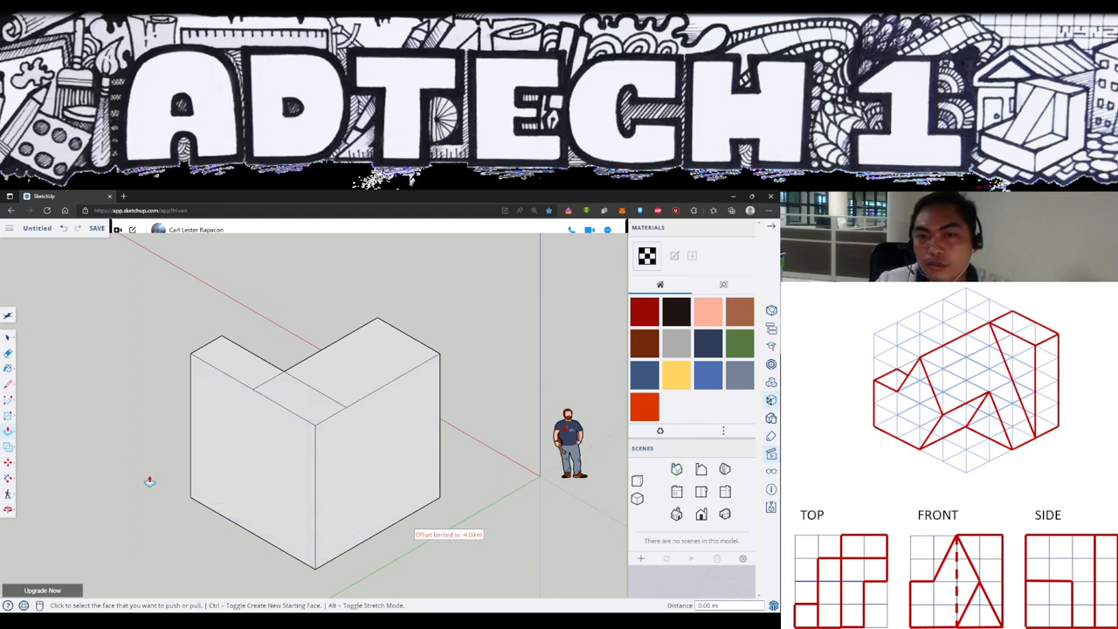
pyautogui.click(304, 413)
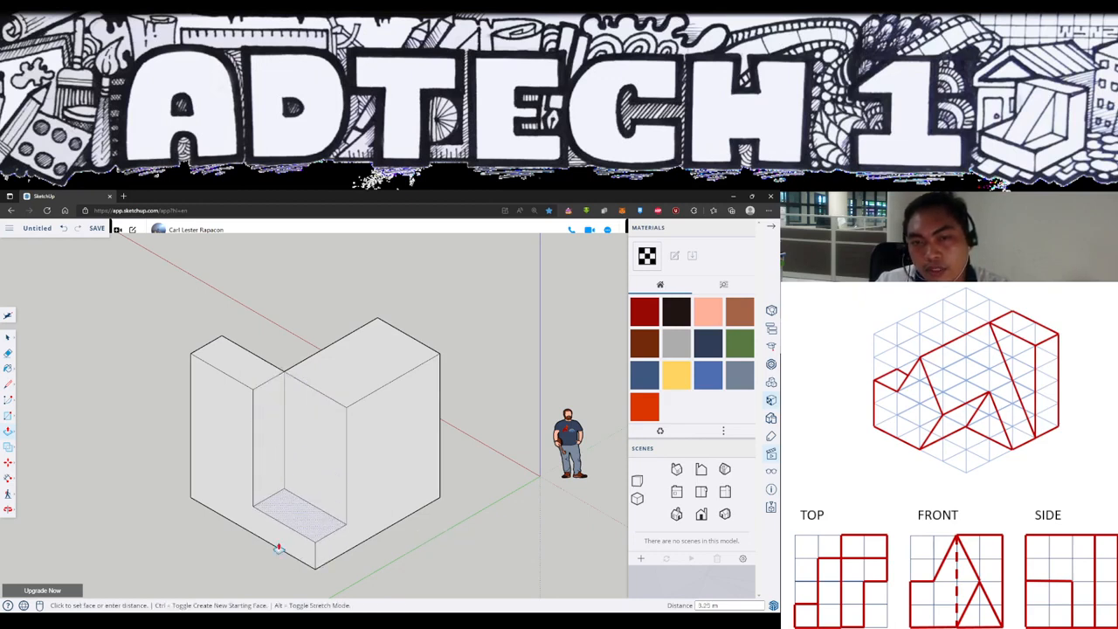
pyautogui.click(277, 577)
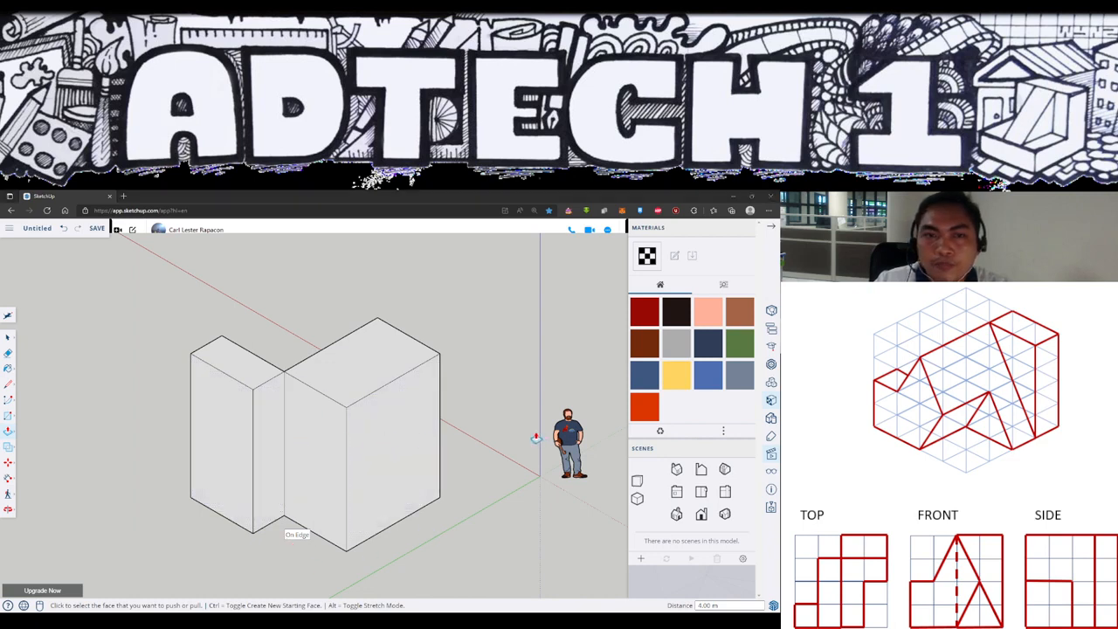
pyautogui.press('alt')
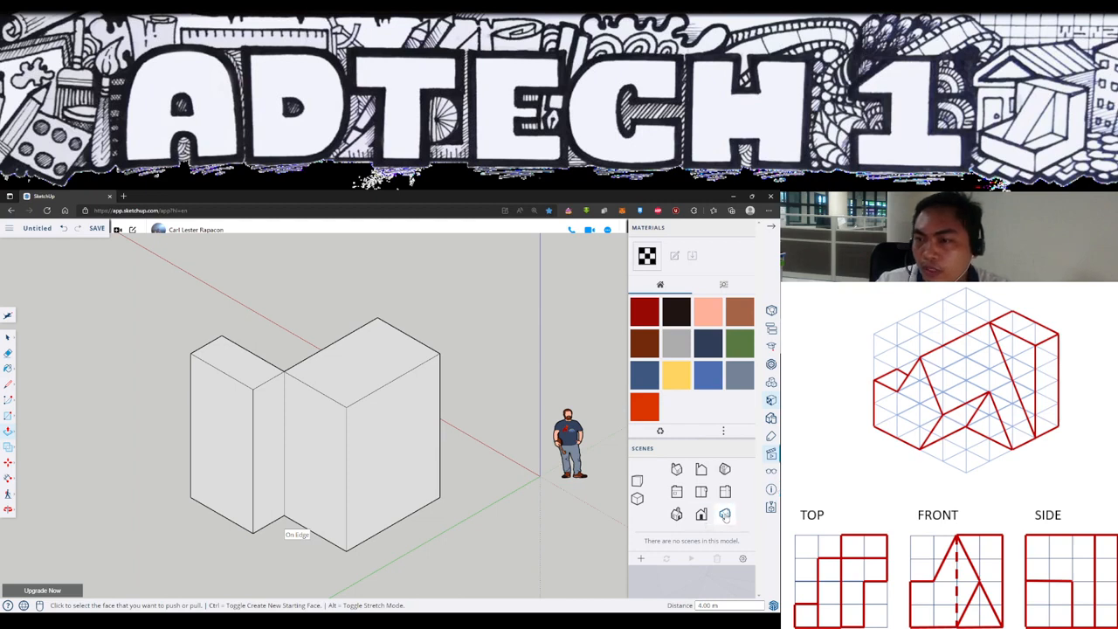
pyautogui.click(725, 516)
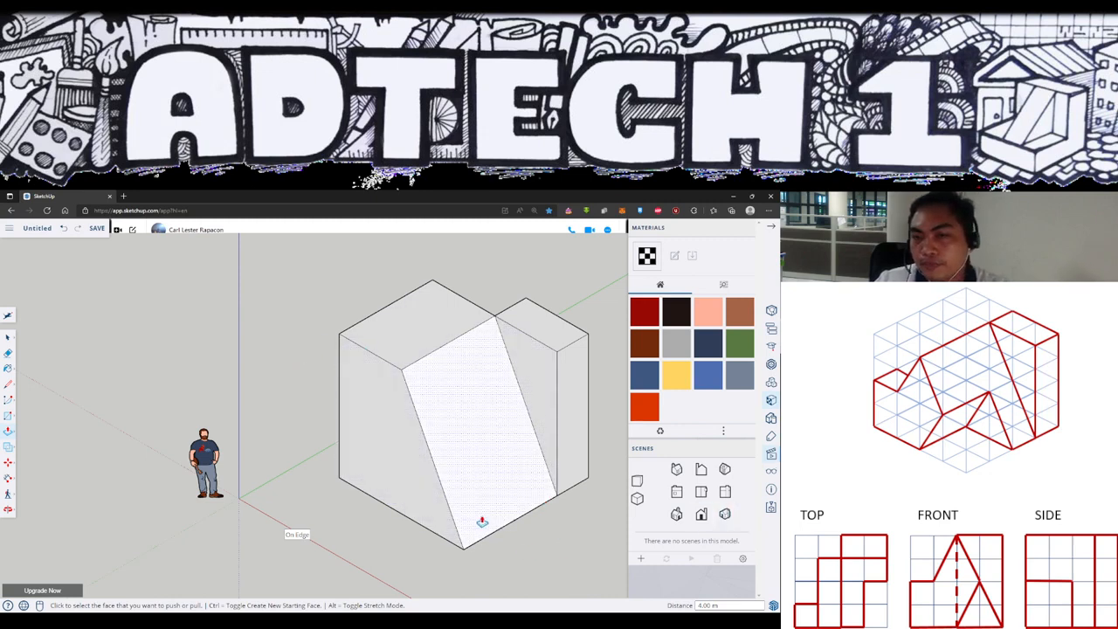
pyautogui.press('alt')
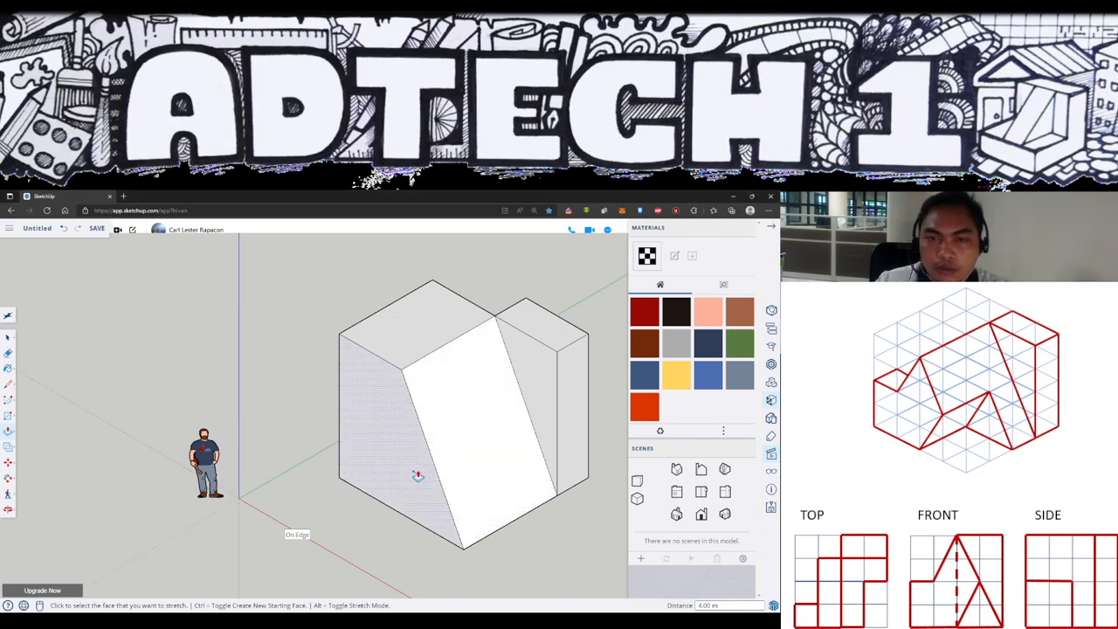
pyautogui.press('alt')
pyautogui.press('alt')
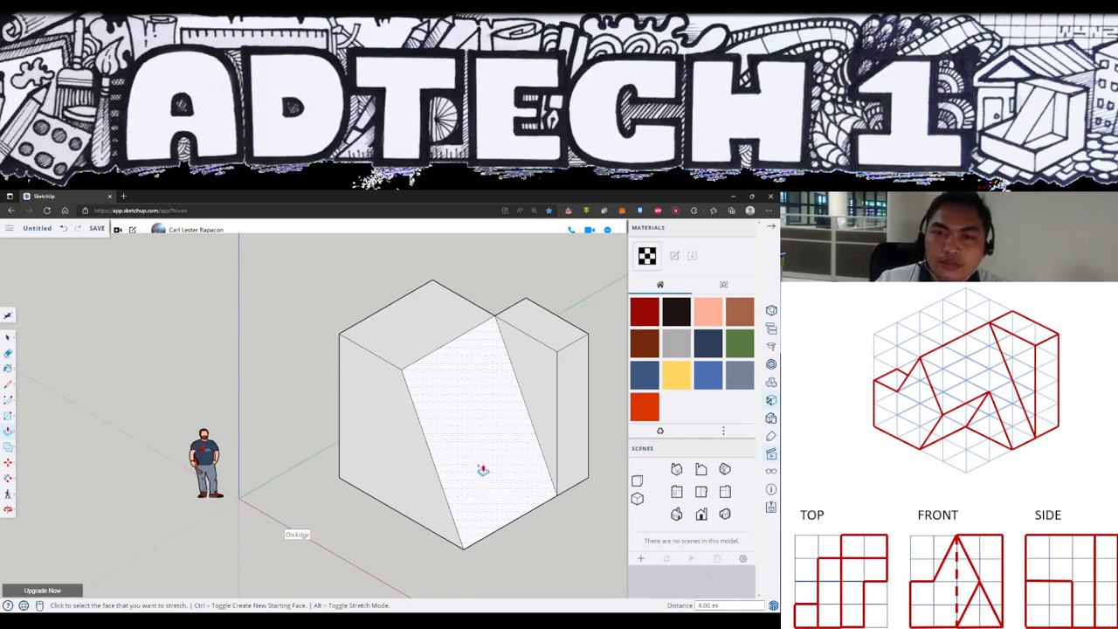
pyautogui.press('alt')
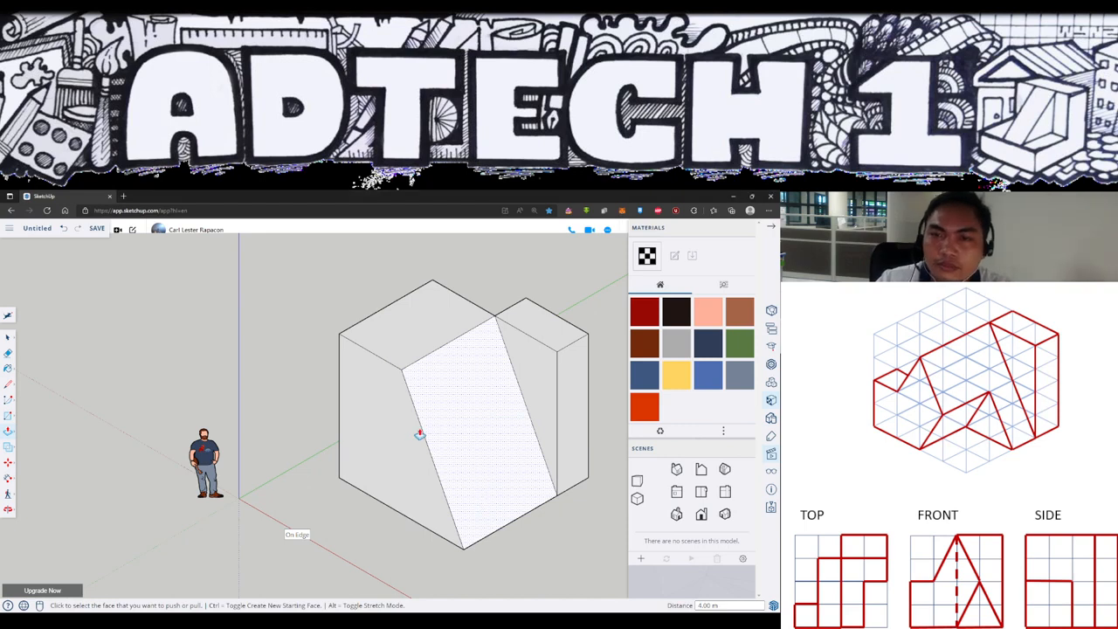
pyautogui.press('alt')
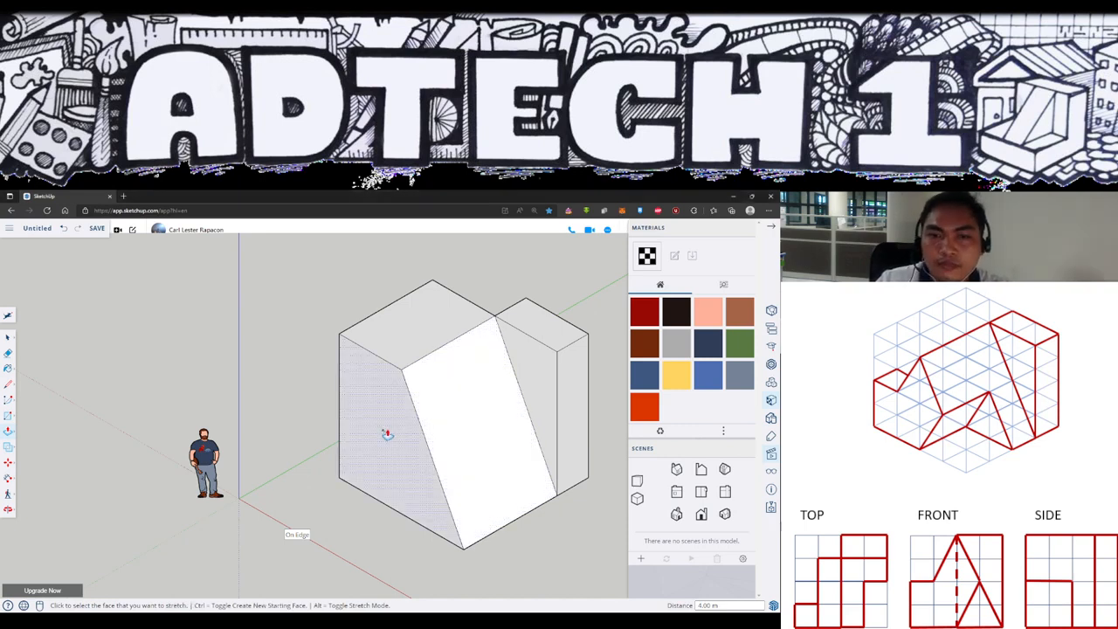
pyautogui.press('alt')
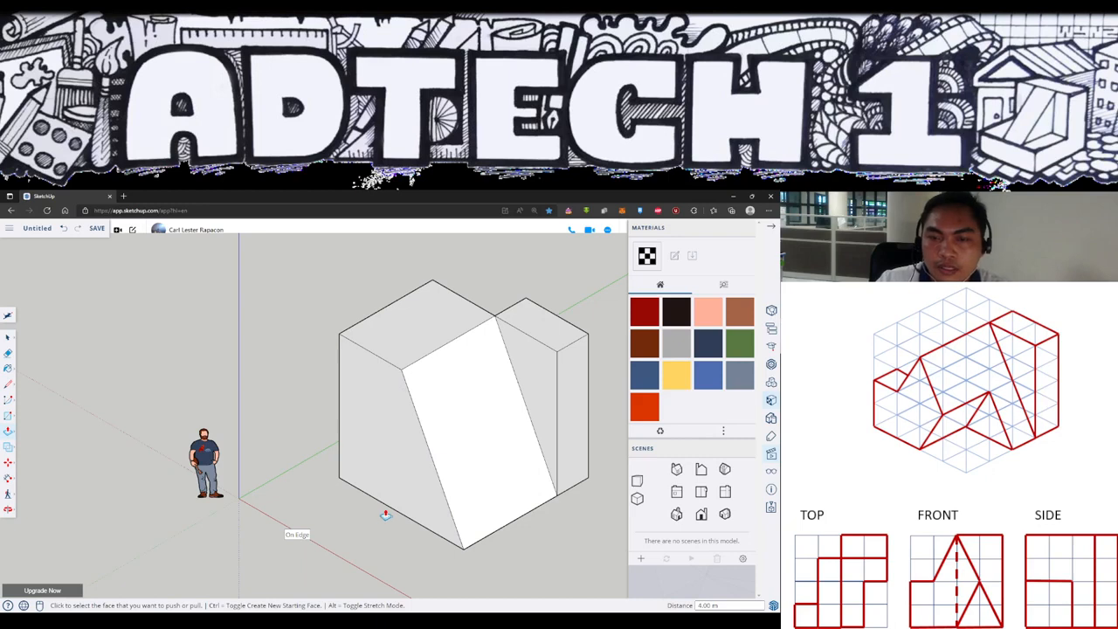
# - Activate the Line tool for the block's front face and switch to the front view
pyautogui.press('l')
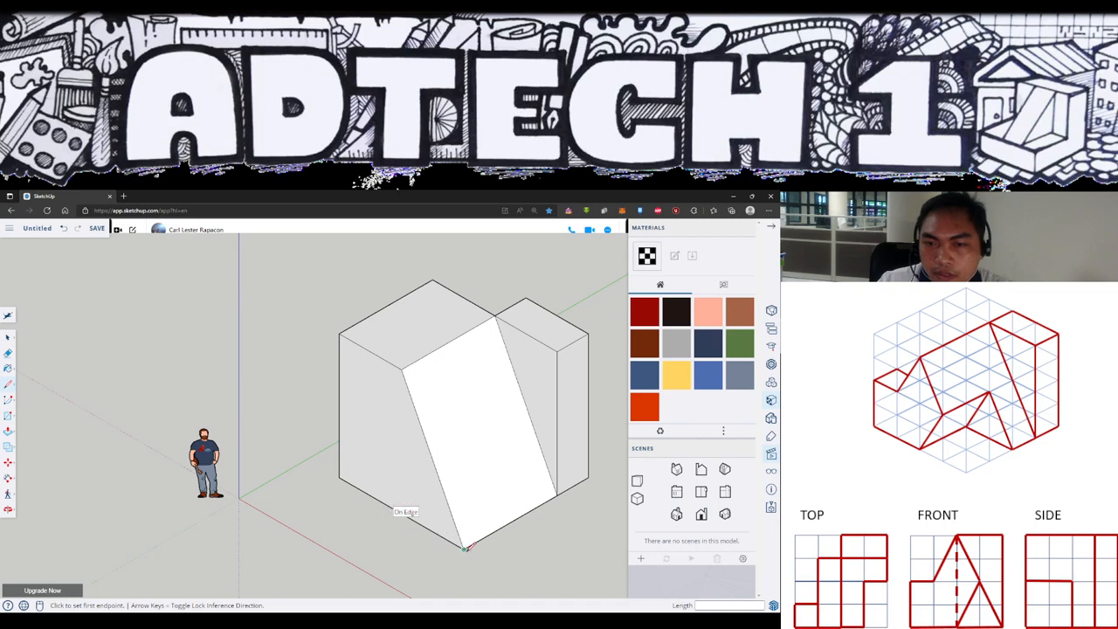
pyautogui.click(403, 510)
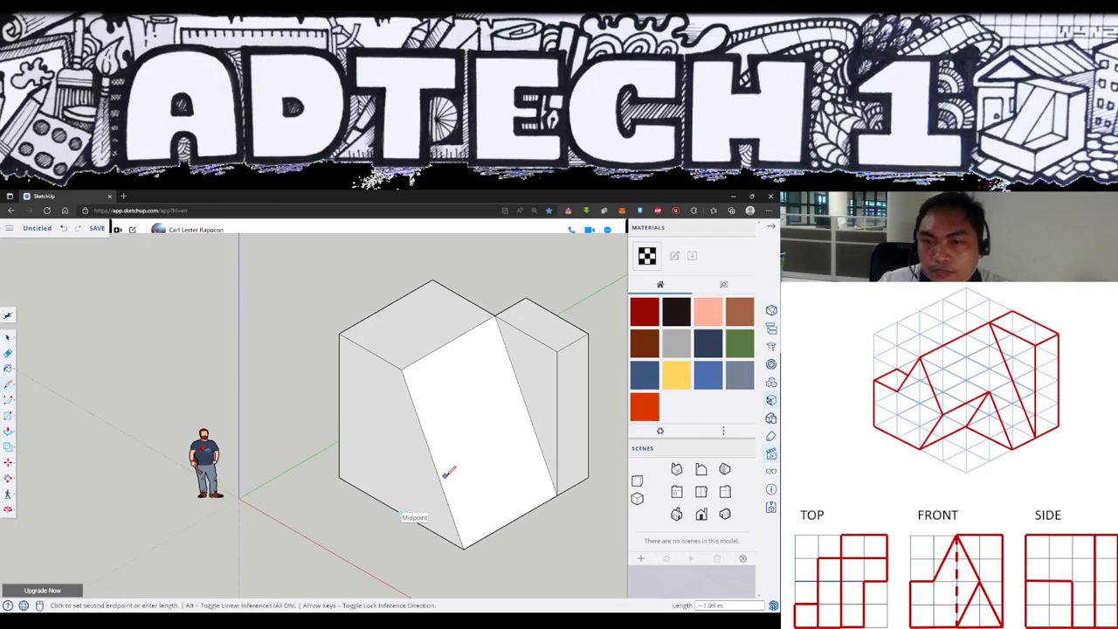
pyautogui.press('Escape')
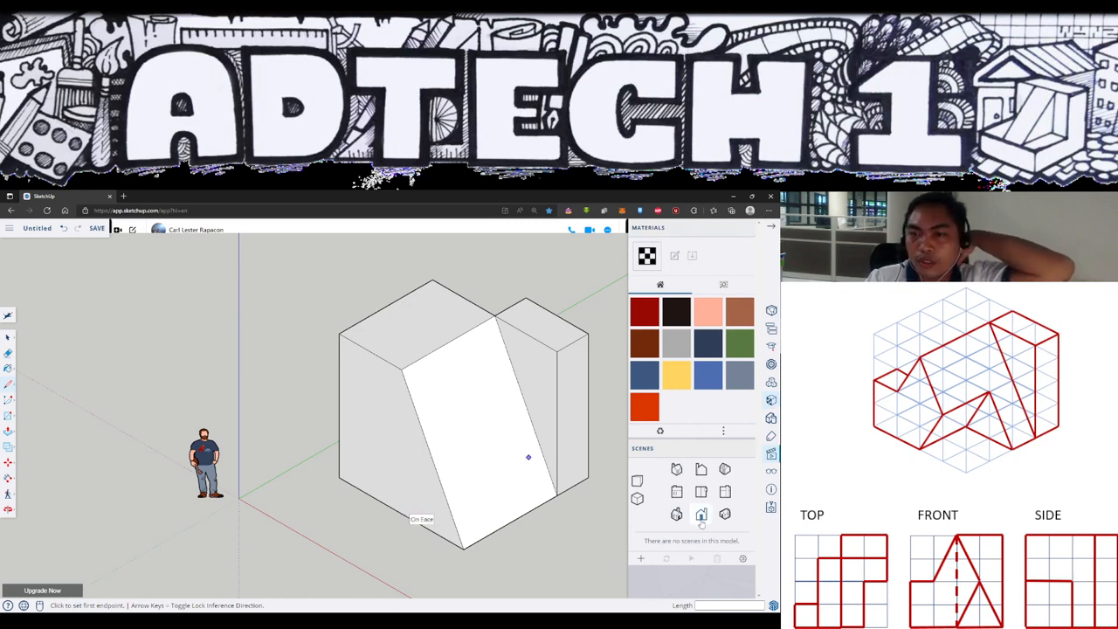
pyautogui.click(702, 516)
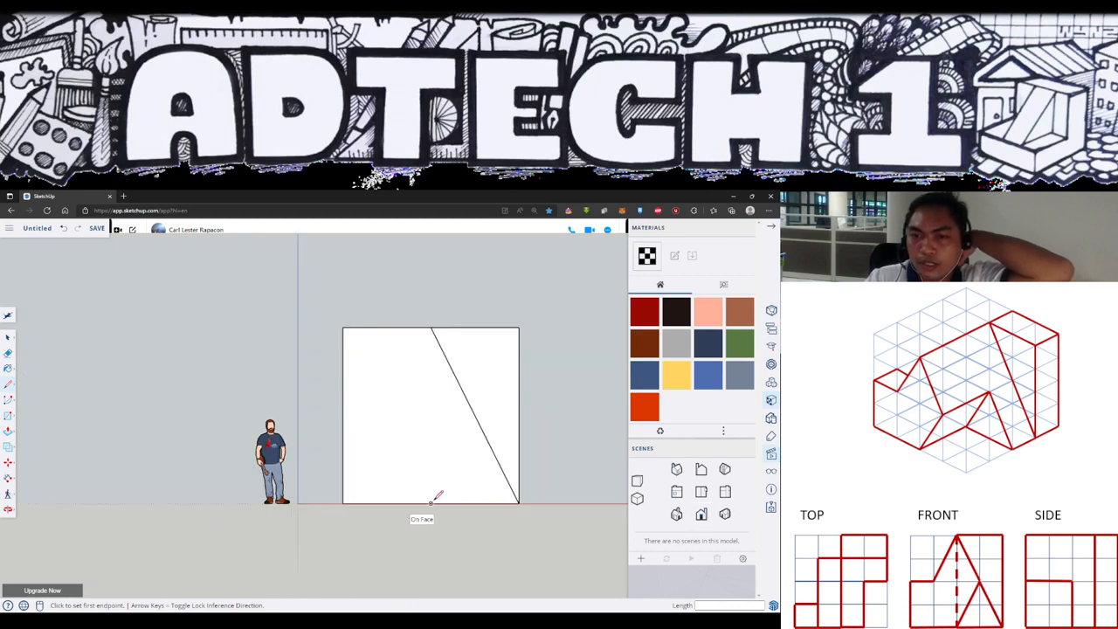